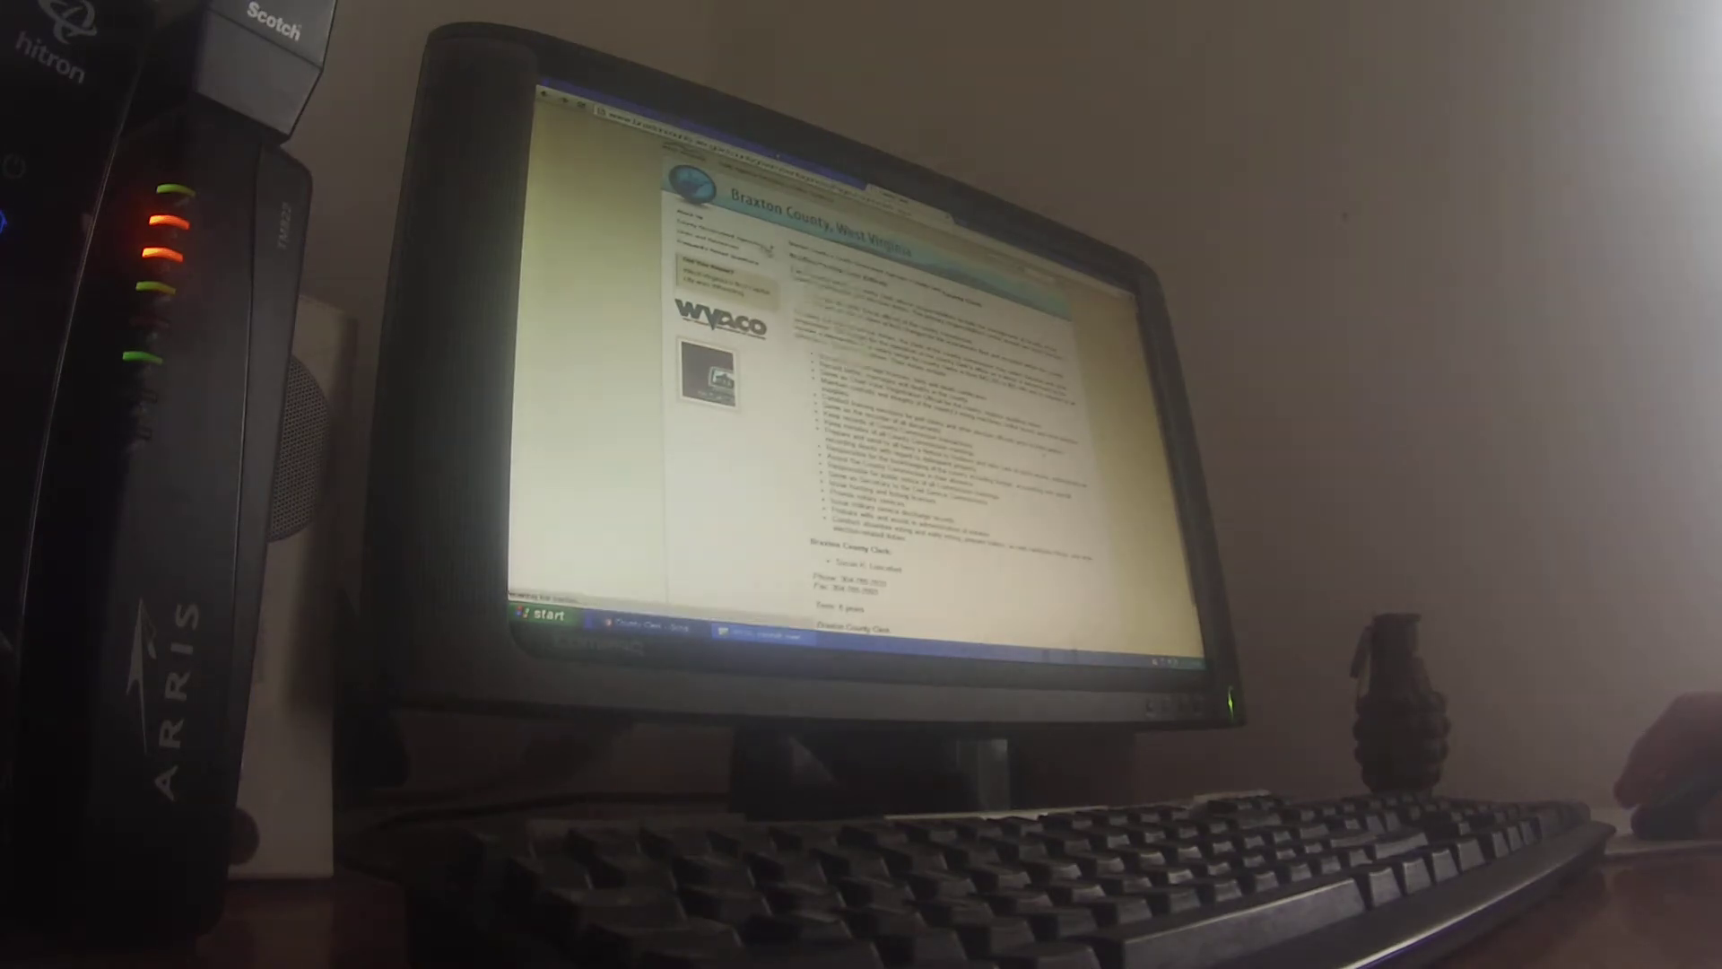
Step: Go through the county site's page list to the Braxton County Commission page
left_click(767, 248)
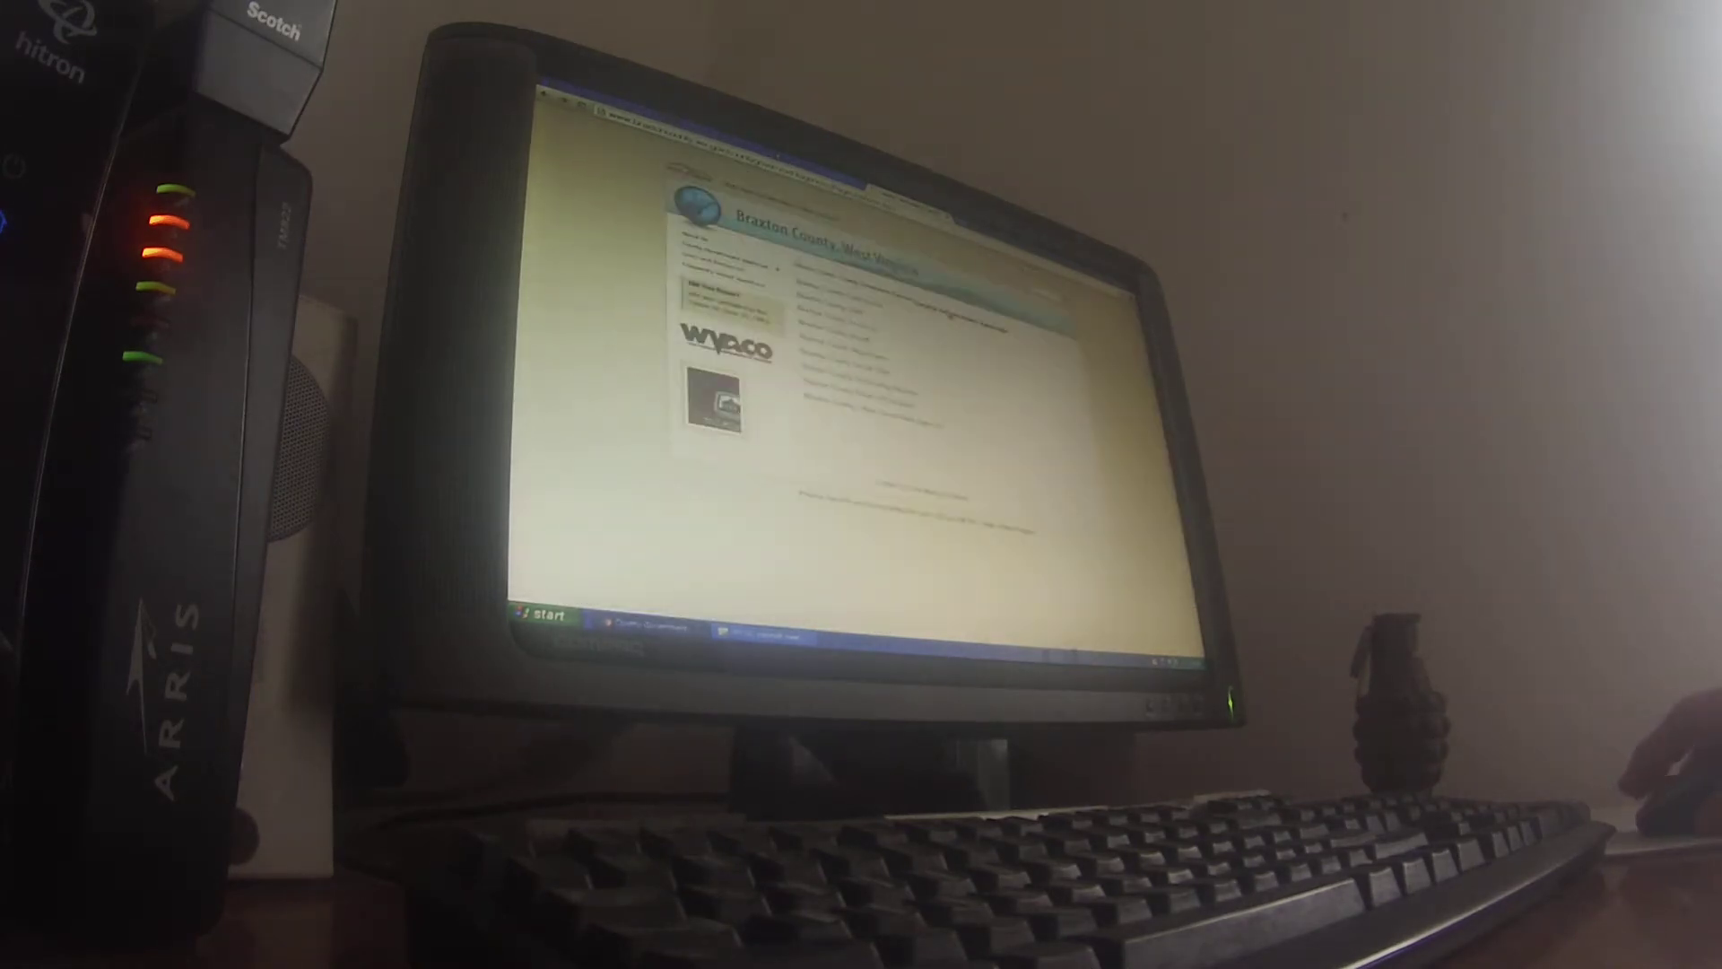
left_click(867, 285)
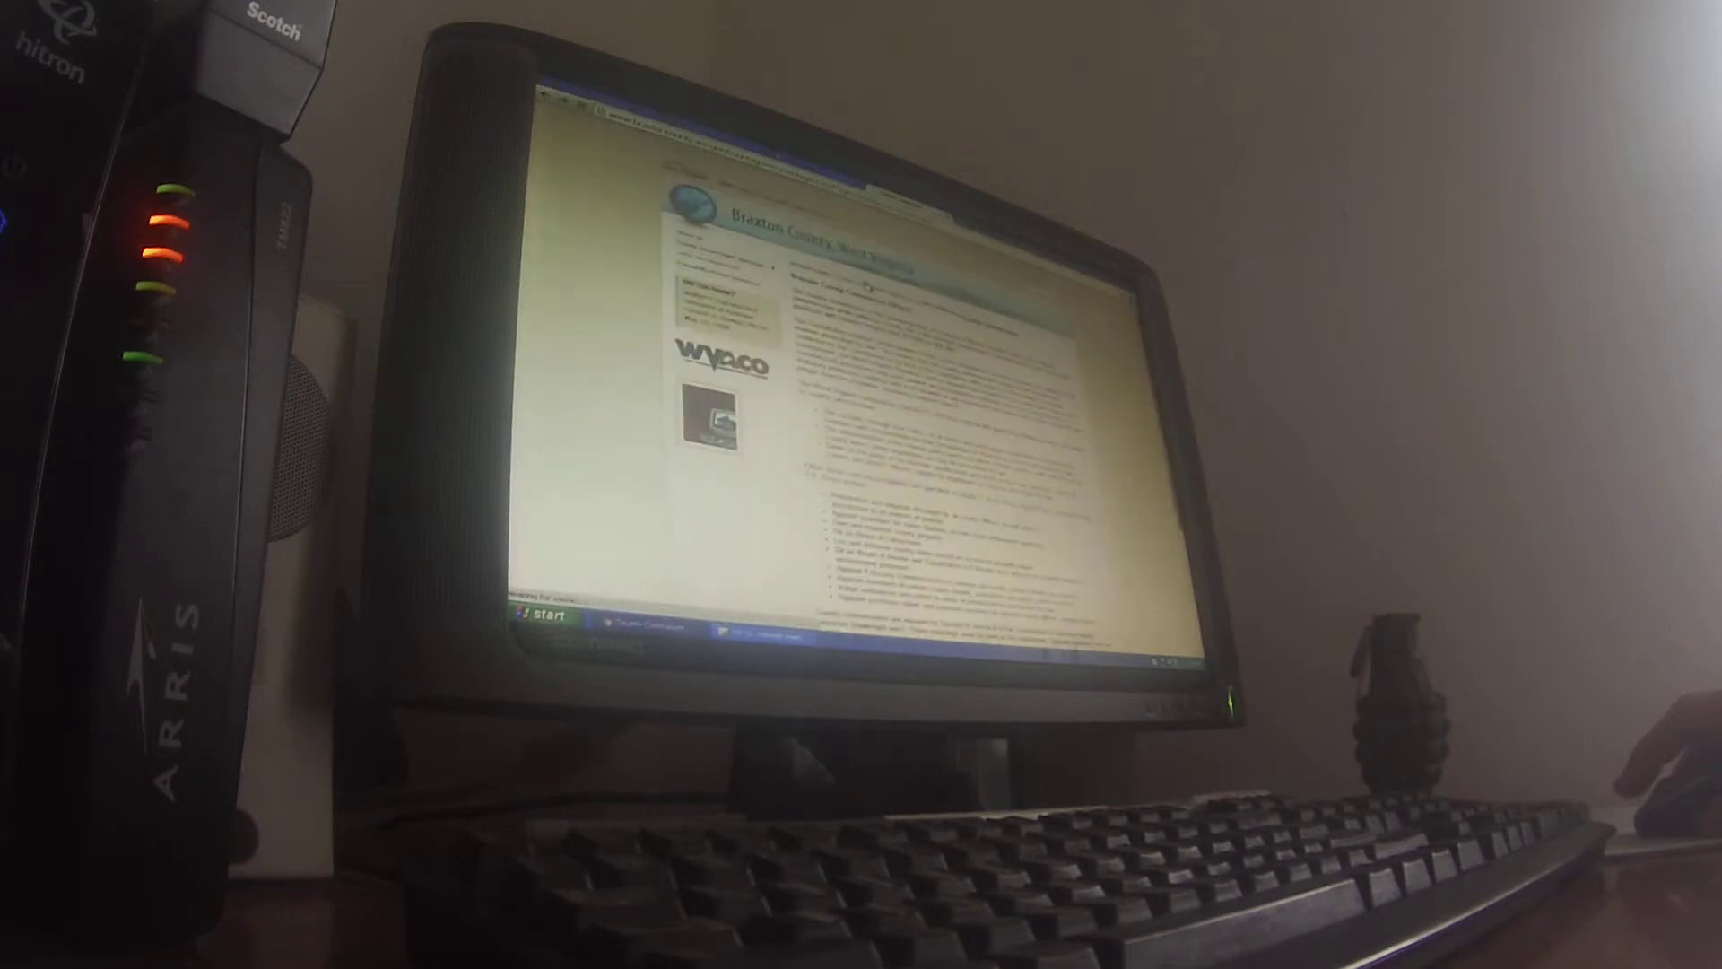
scroll(867, 285, "down", 5)
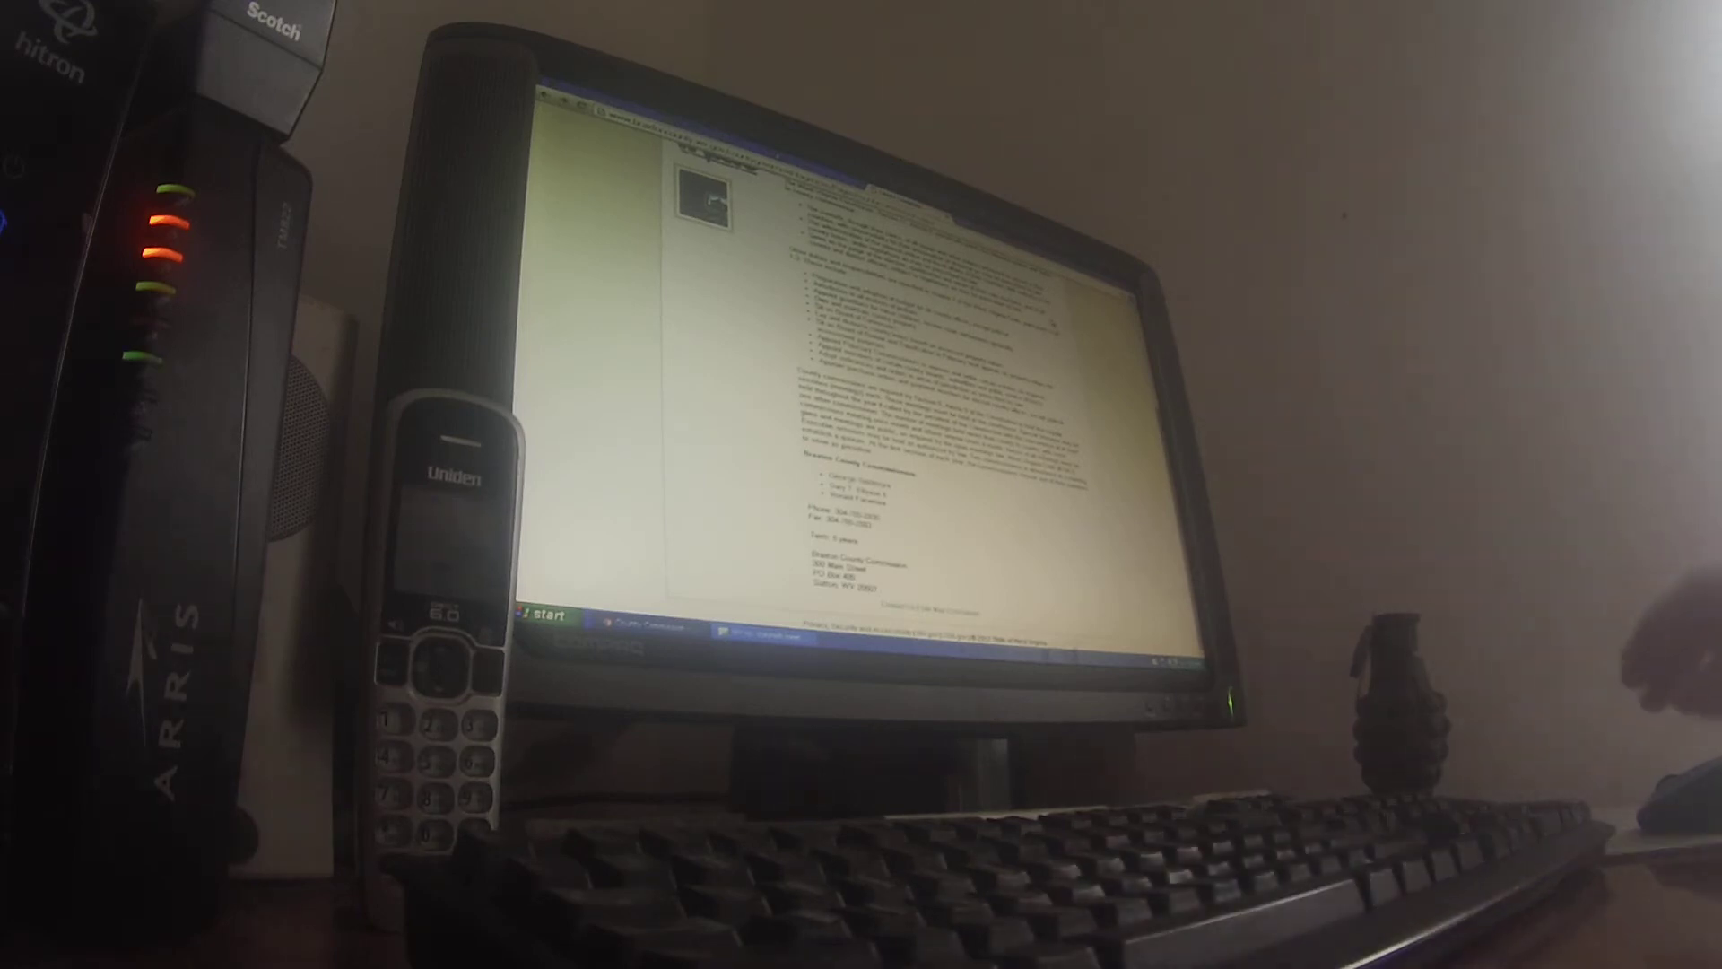
scroll(861, 404, "up", 5)
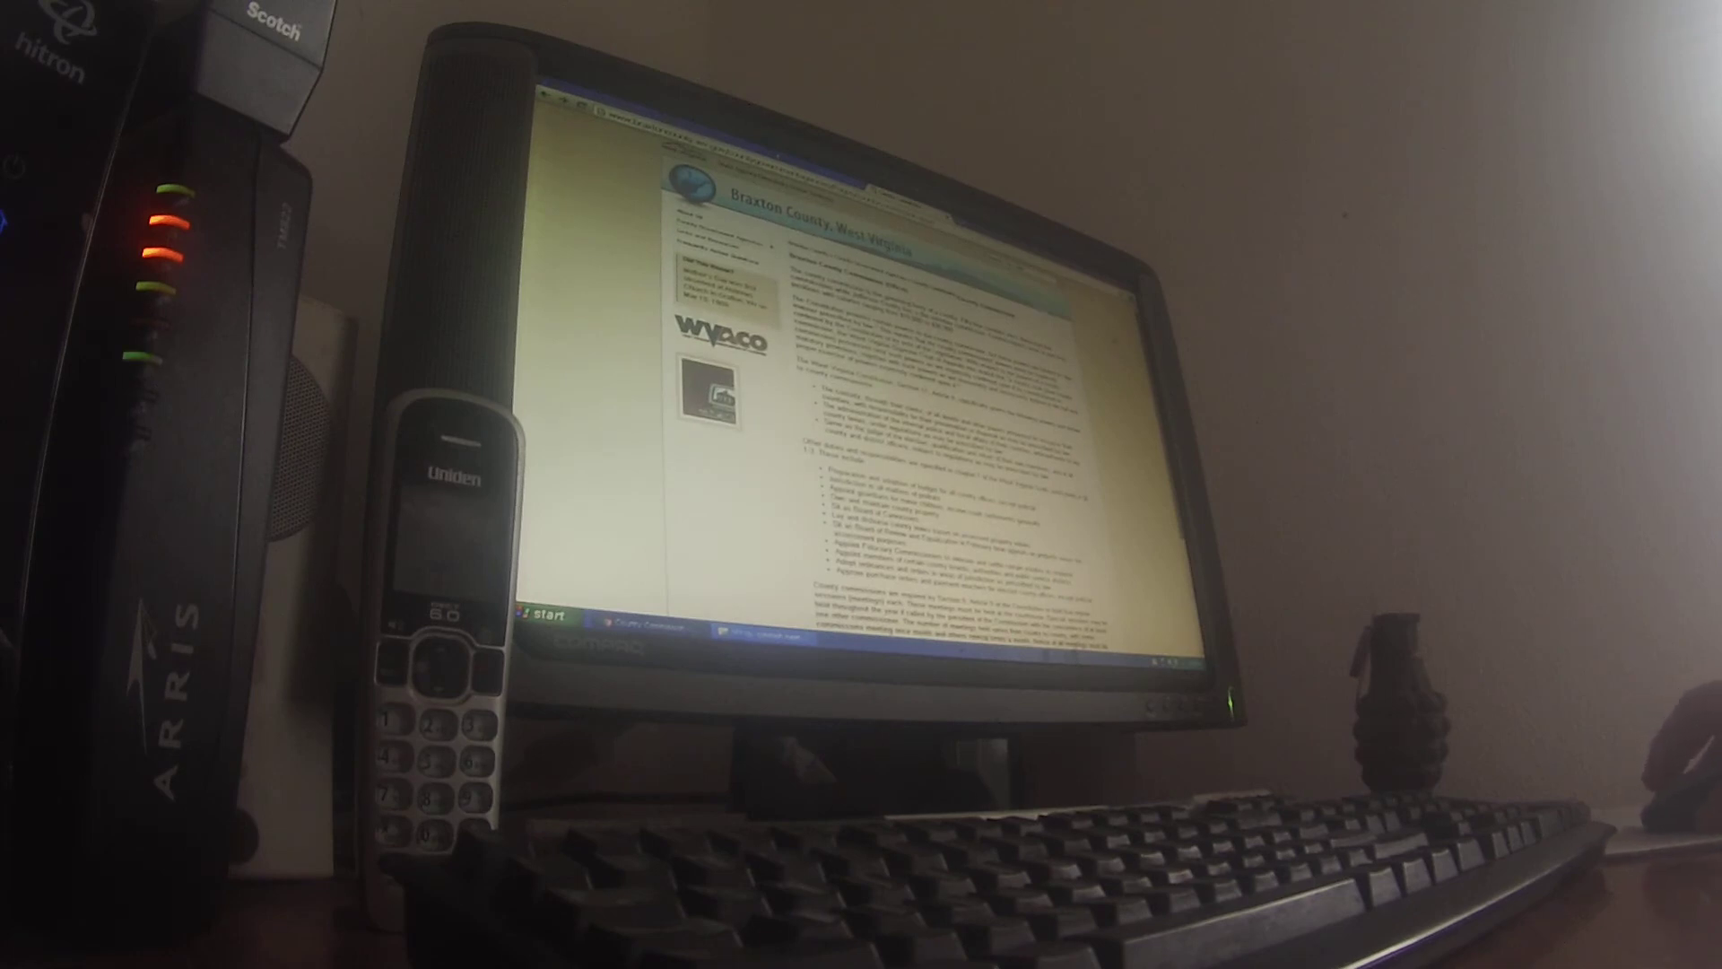
scroll(862, 405, "down", 5)
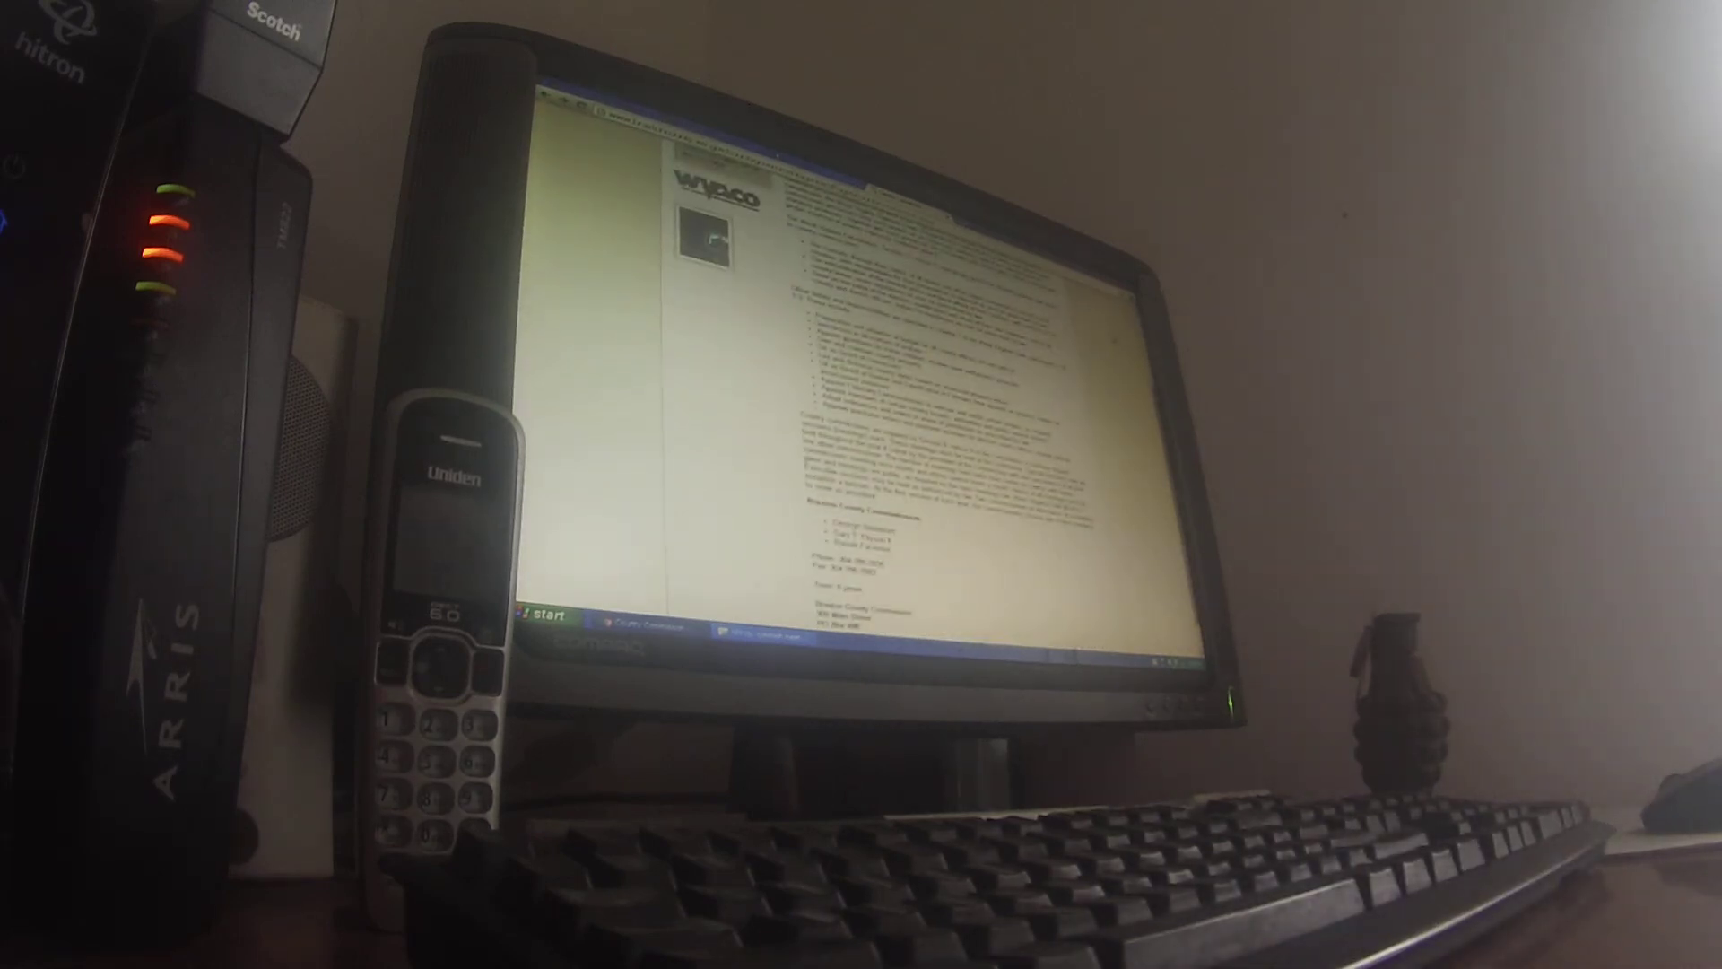